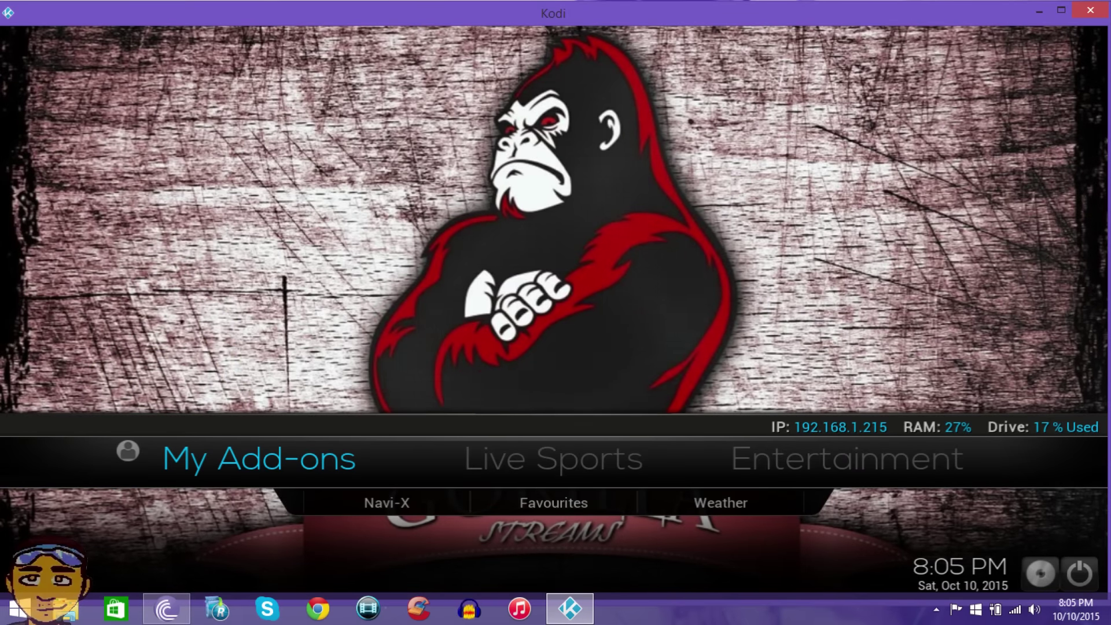
# - Browse the installed add-ons under My Add-ons, including IPTV Stalker-Exo and UK Turk Playlists, and return to the home screen
pyautogui.press('Right')
pyautogui.press('Left')
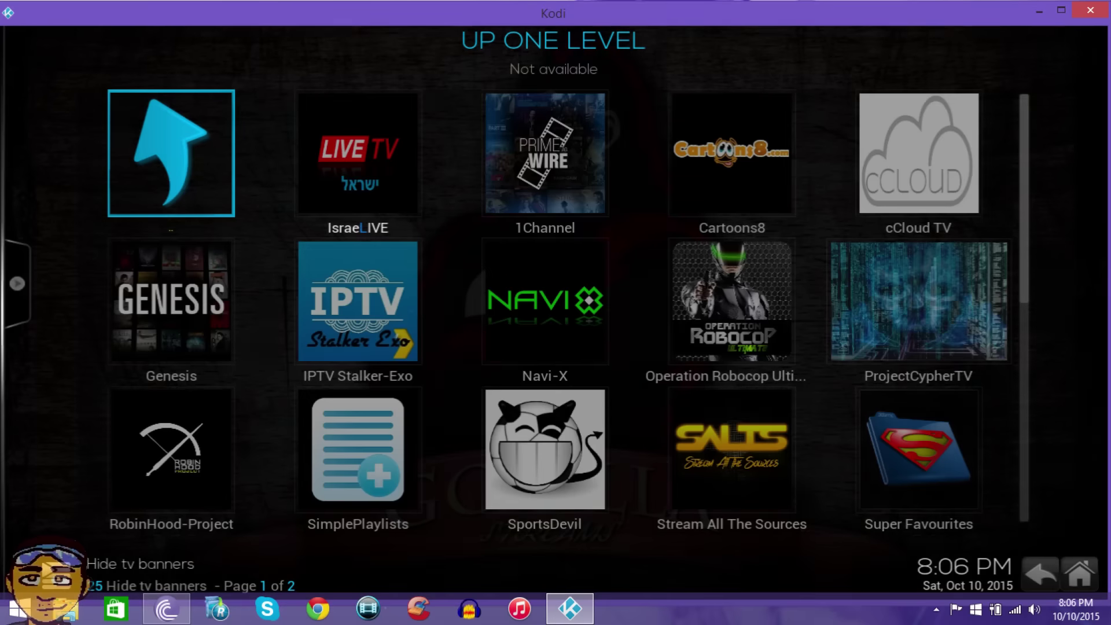
pyautogui.press('Down')
pyautogui.press('Right')
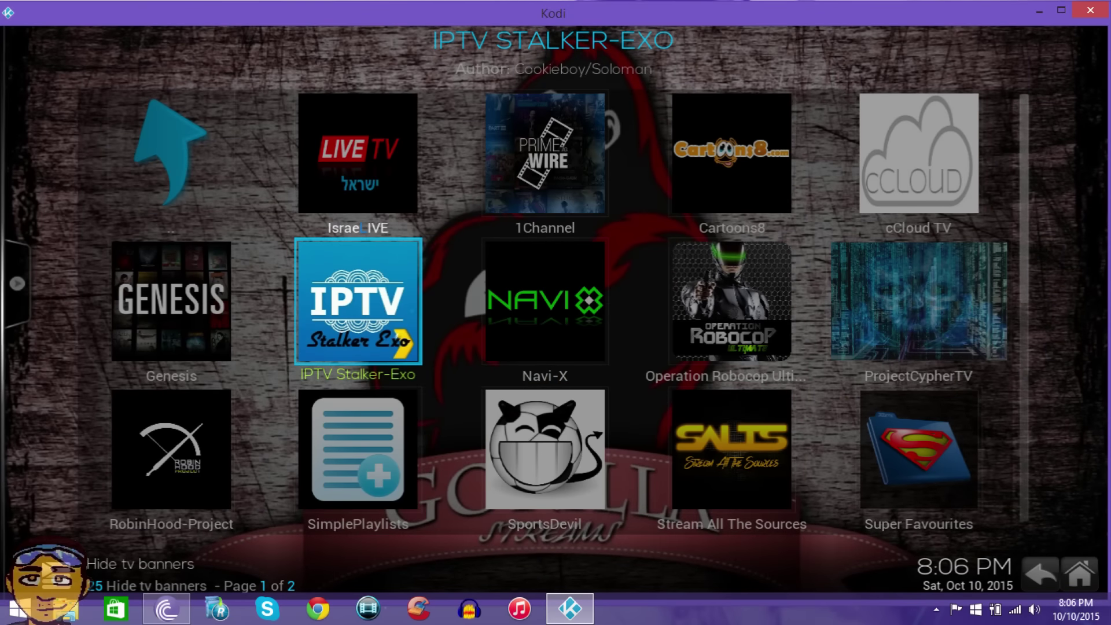
pyautogui.press('Down')
pyautogui.press('Down')
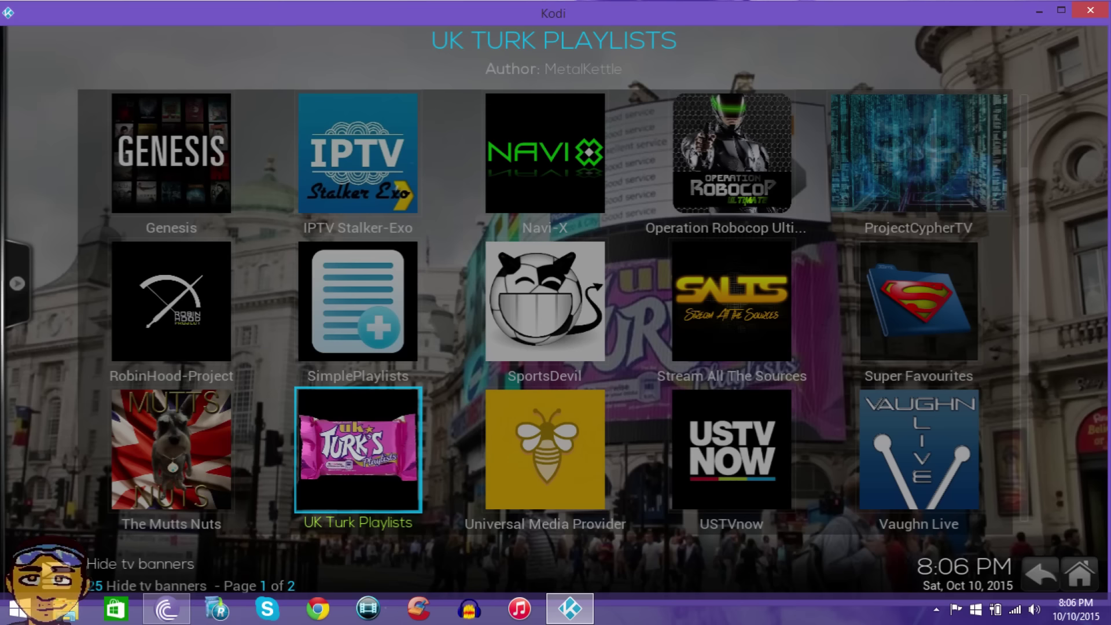
pyautogui.press('Down')
pyautogui.press('Down')
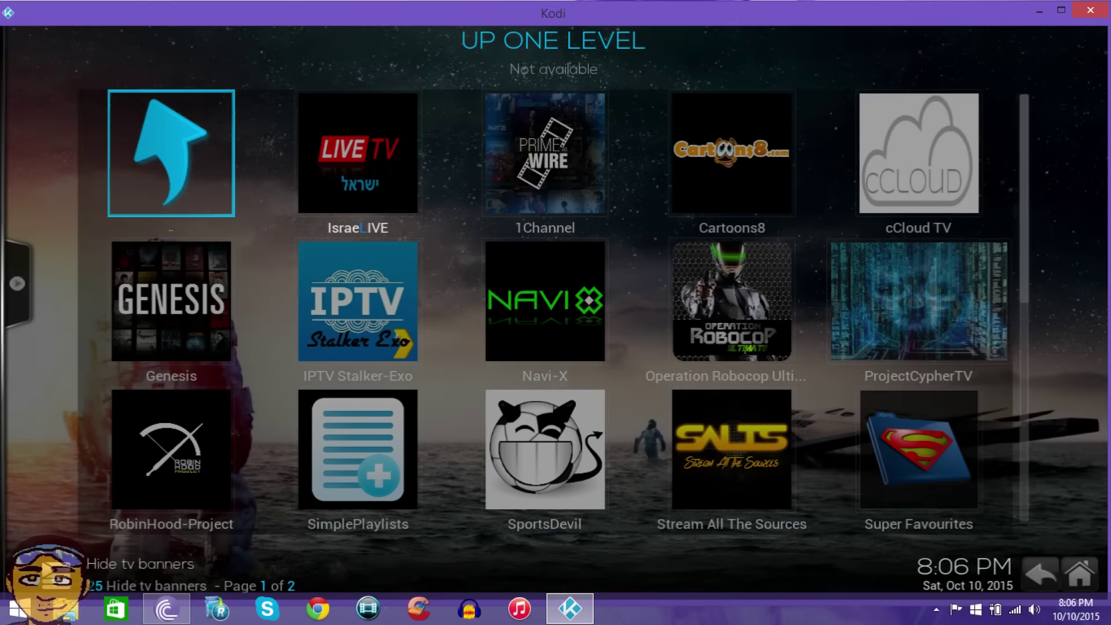
pyautogui.press('Escape')
pyautogui.press('Down')
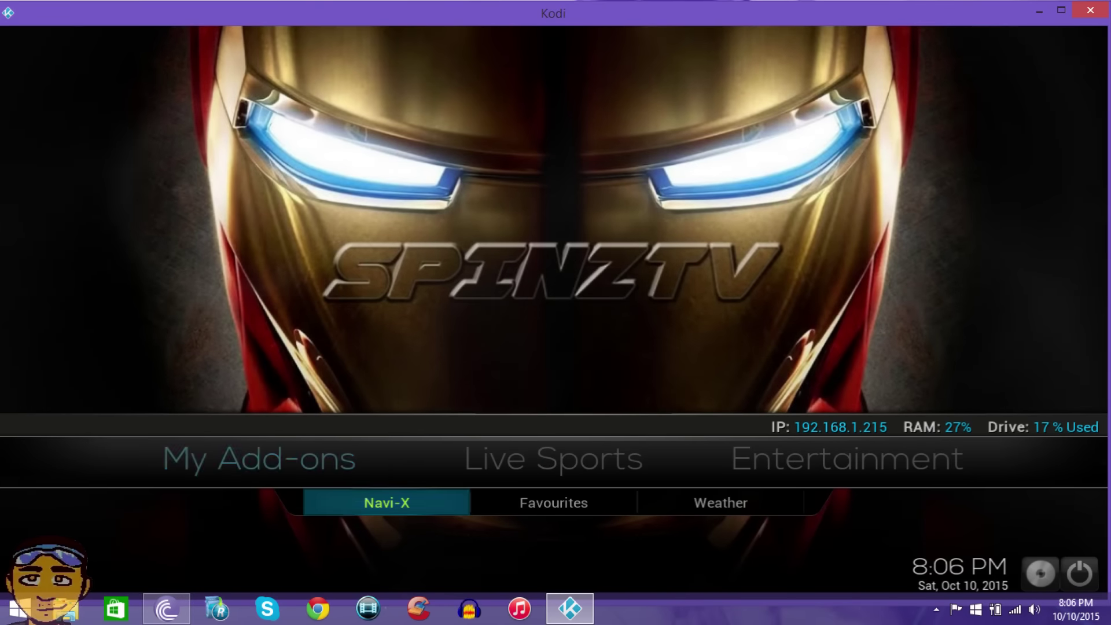
pyautogui.press('Up')
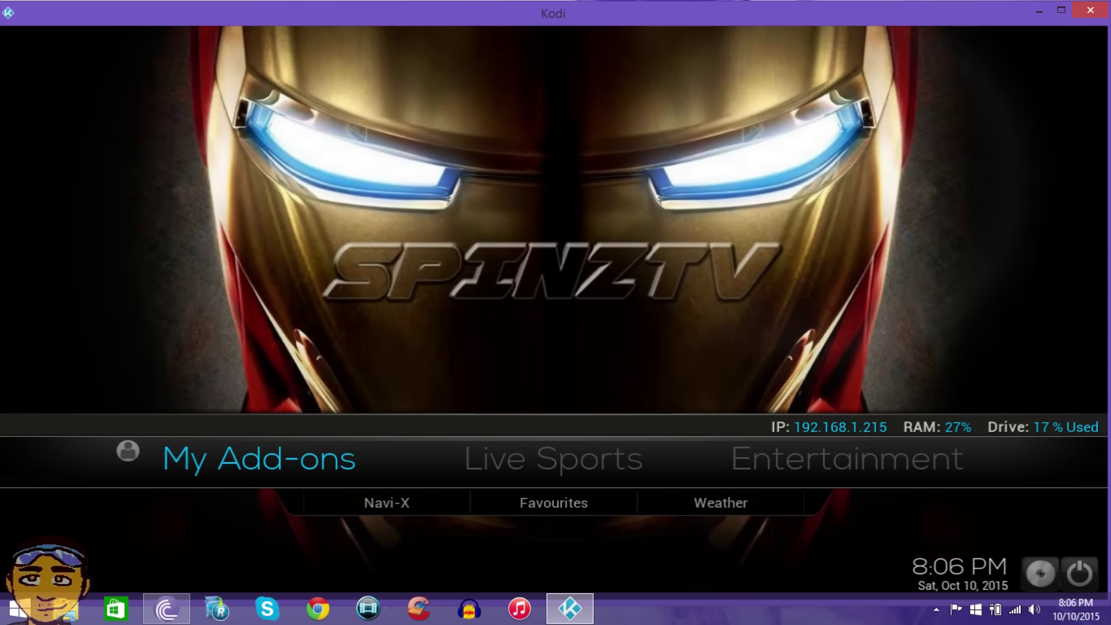
# - Go through the home categories to TV Guides, answering the Phoenix add-on download prompt on the way
pyautogui.press('Right')
pyautogui.press('Right')
pyautogui.press('Right')
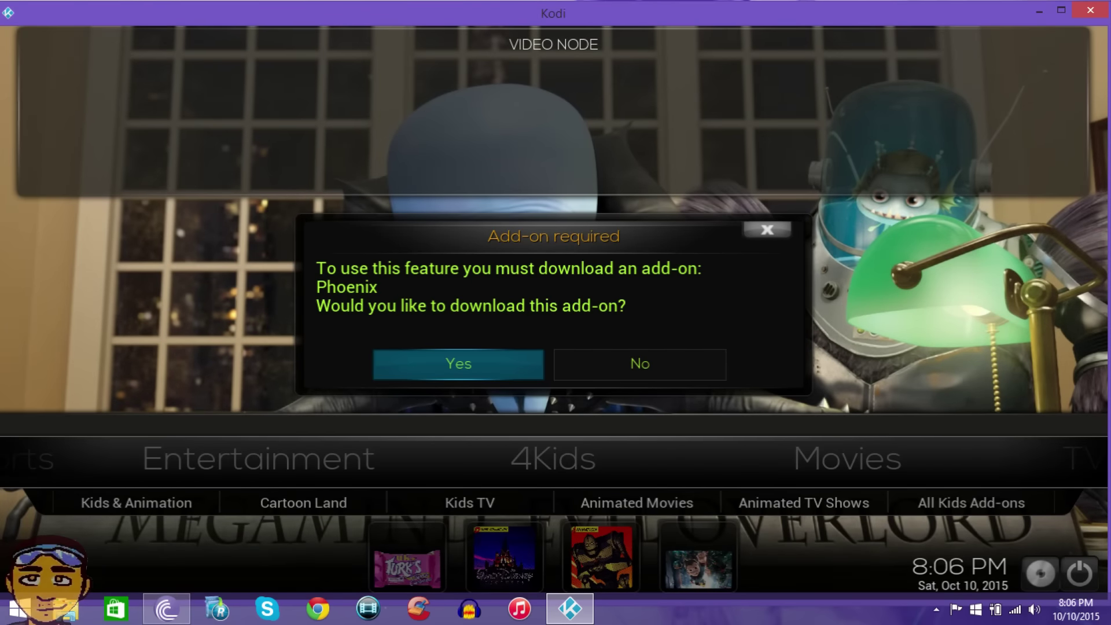
pyautogui.press('Return')
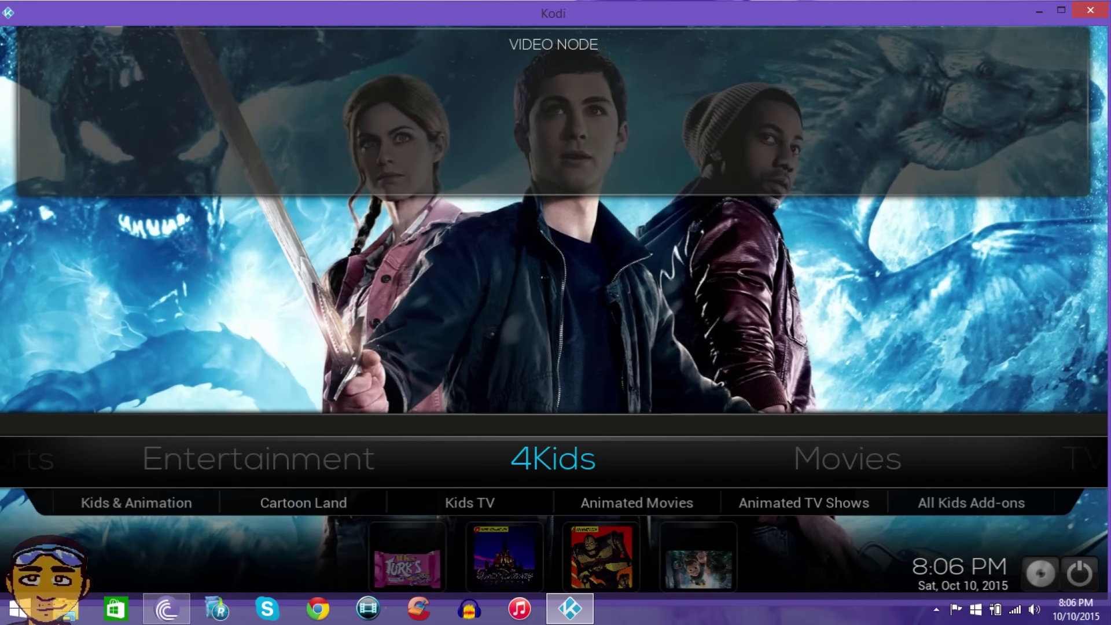
pyautogui.press('Right')
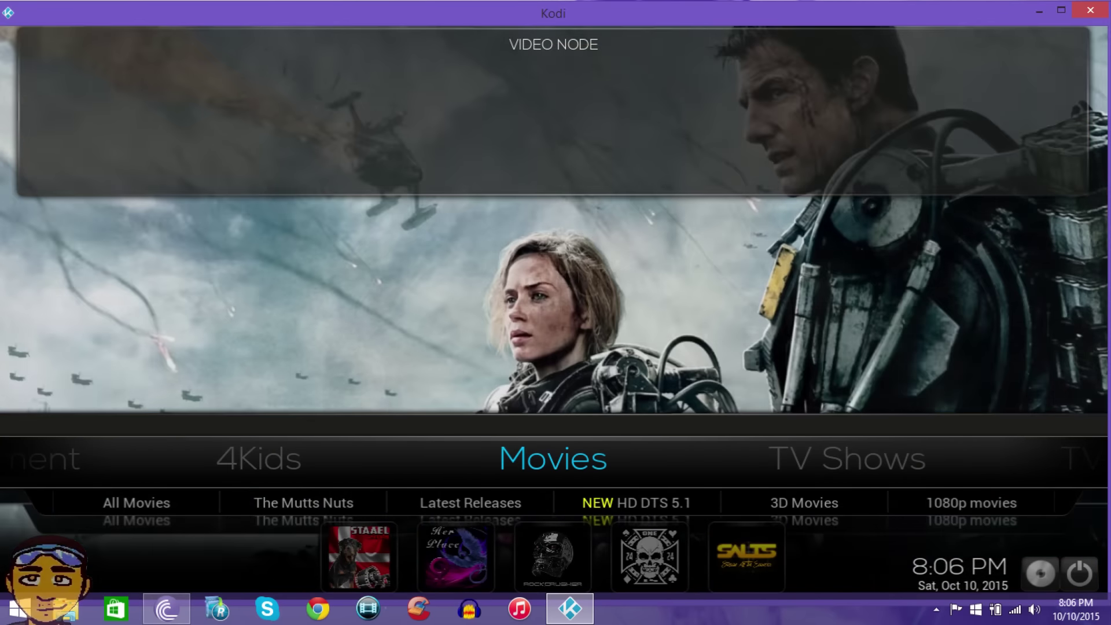
pyautogui.press('Right')
pyautogui.press('Right')
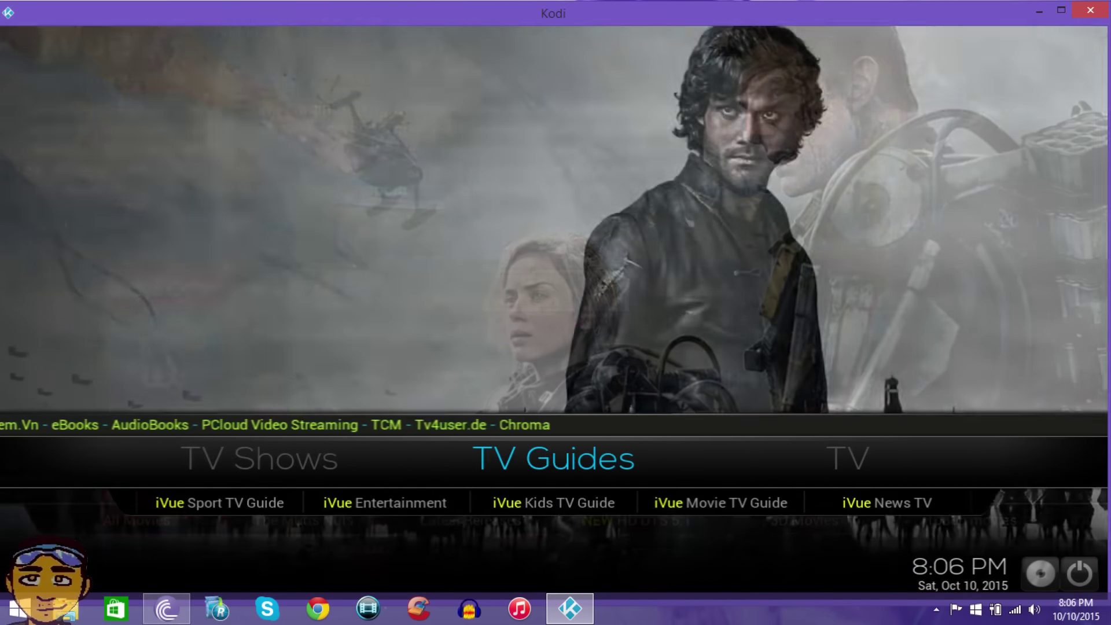
# - Look at the iVue guide shortcuts under TV Guides and open the main iVue TV guide
pyautogui.press('Down')
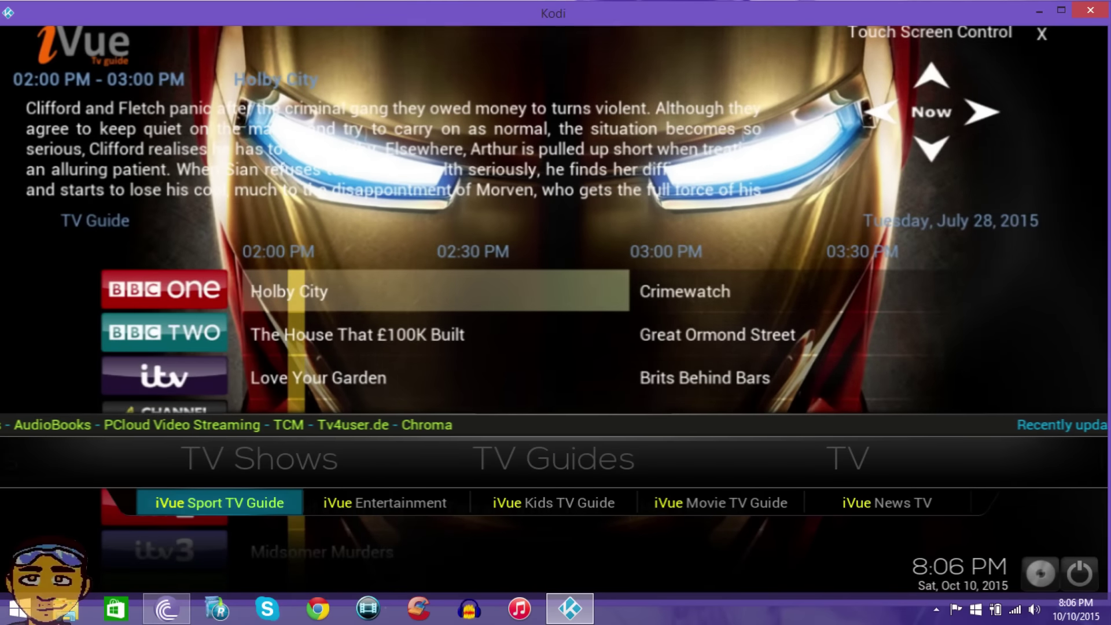
pyautogui.press('Up')
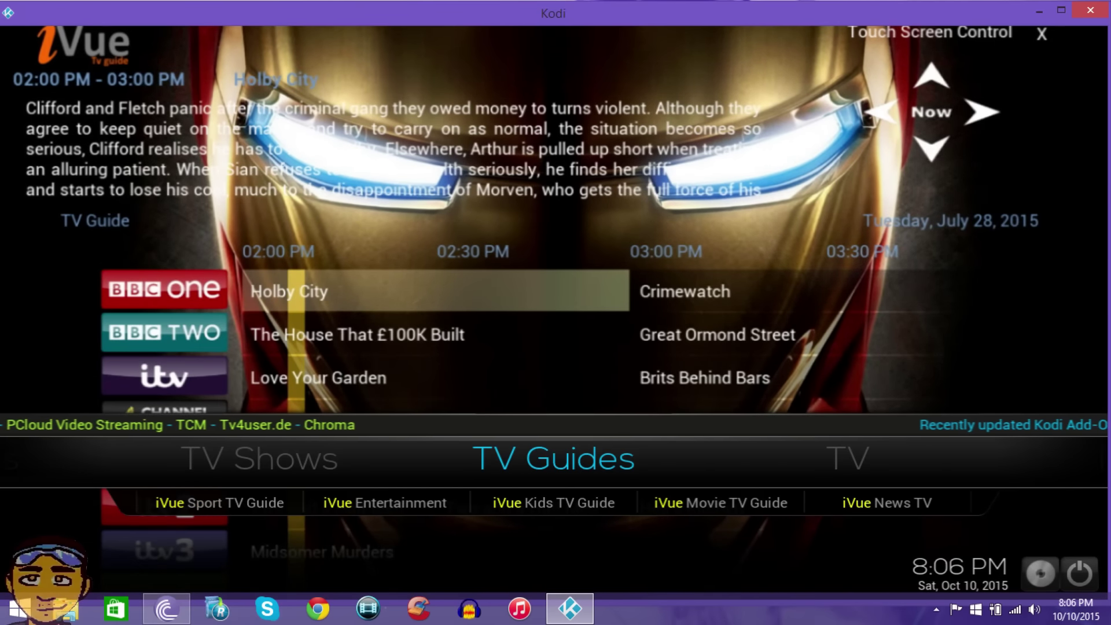
pyautogui.press('Down')
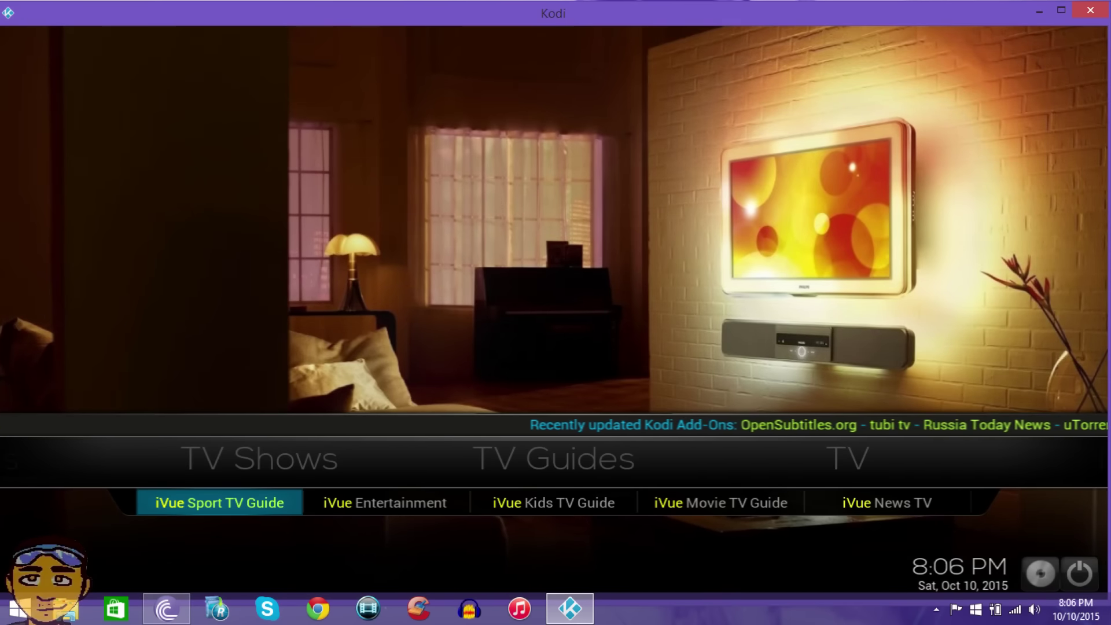
pyautogui.press('Up')
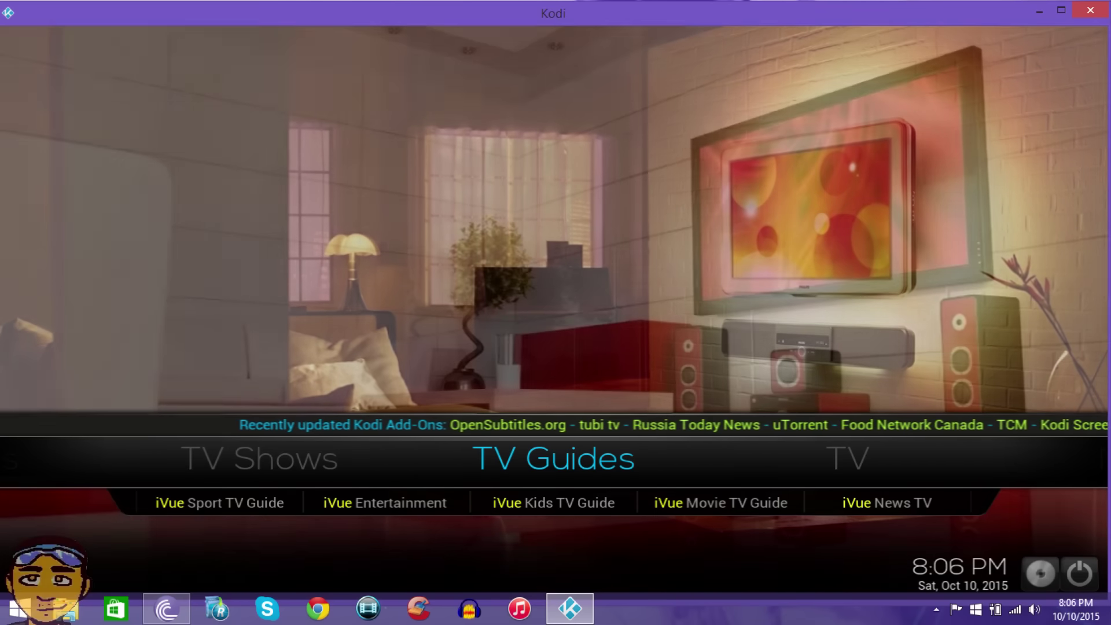
pyautogui.press('Return')
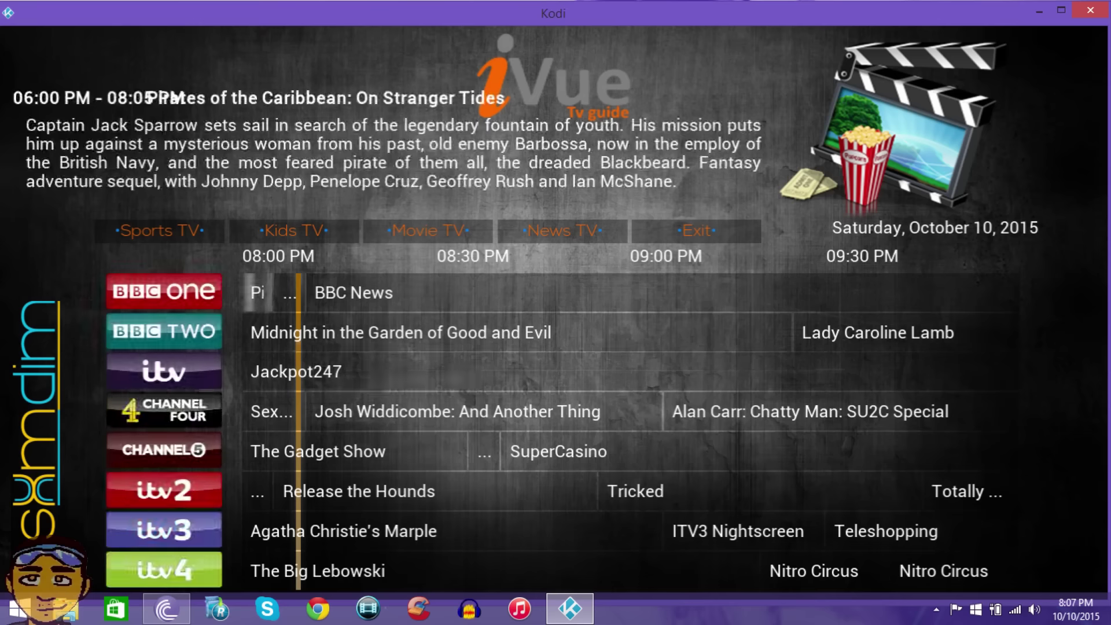
# - Read the programme descriptions for BBC Two, ITV and the channels down to Channel 5 in the guide
pyautogui.click(515, 332)
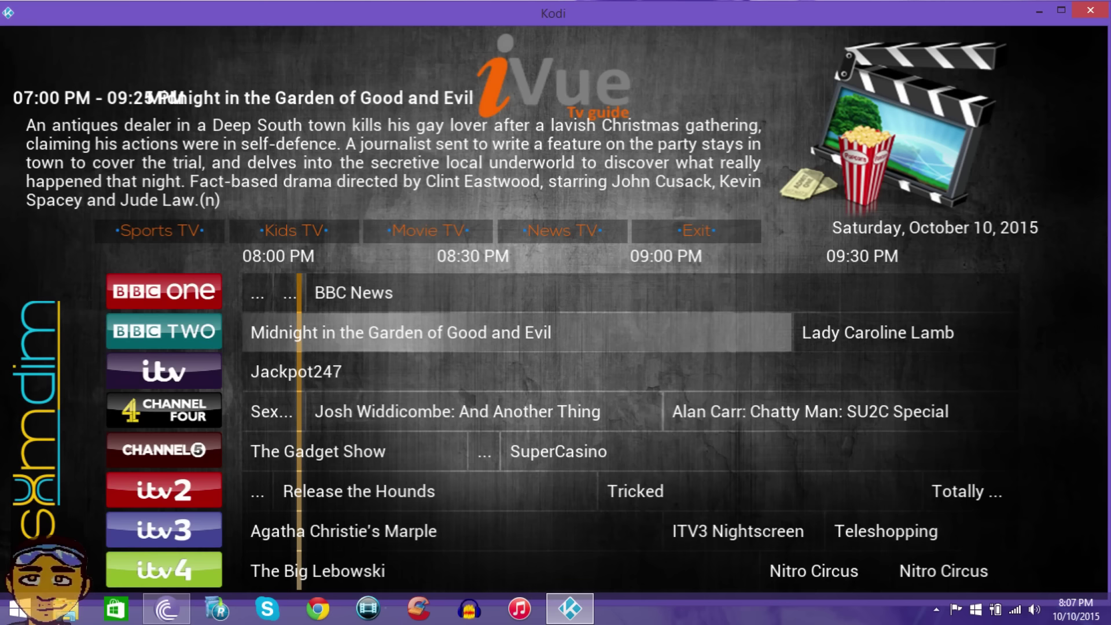
pyautogui.click(515, 372)
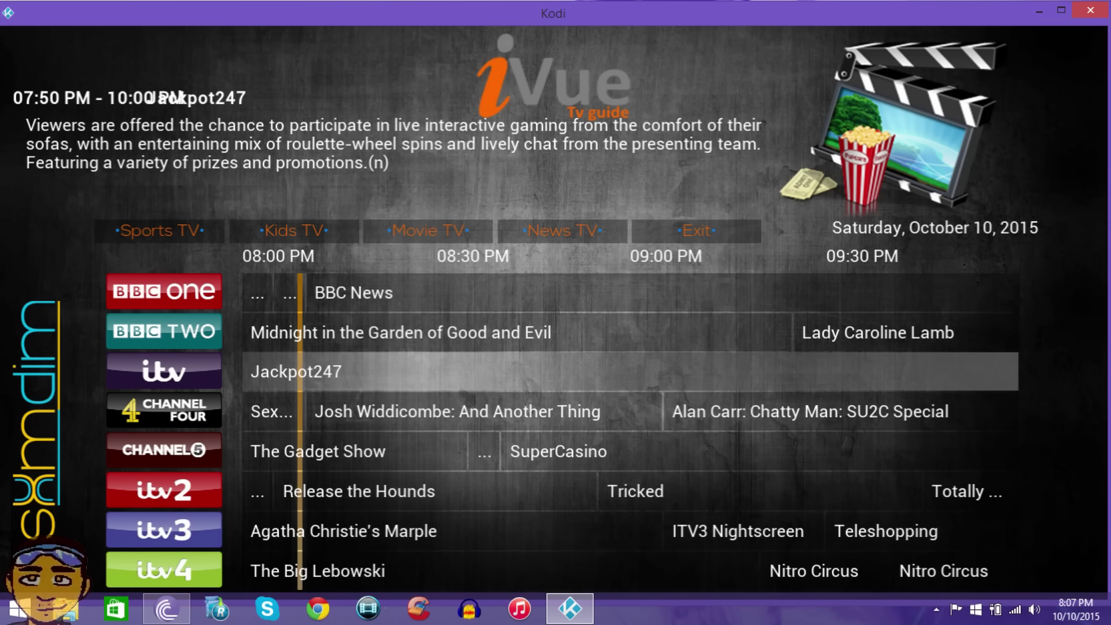
pyautogui.press('Down')
pyautogui.press('Down')
pyautogui.press('Down')
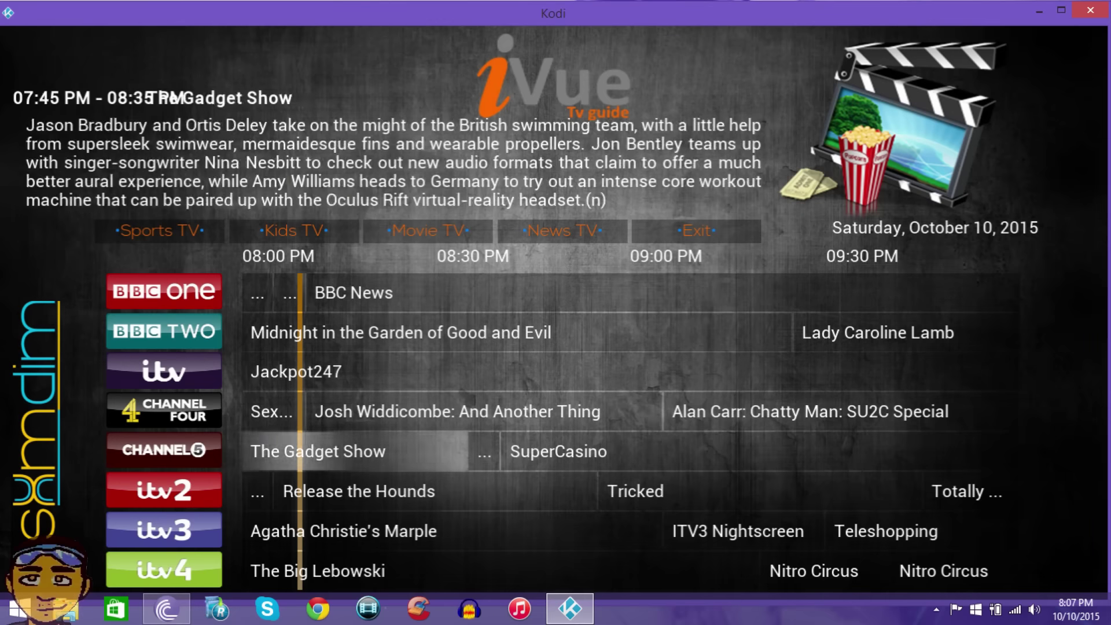
# - Play Release the Hounds on ITV2 from the guide and stop the playback
pyautogui.press('Up')
pyautogui.press('Up')
pyautogui.press('Down')
pyautogui.press('Down')
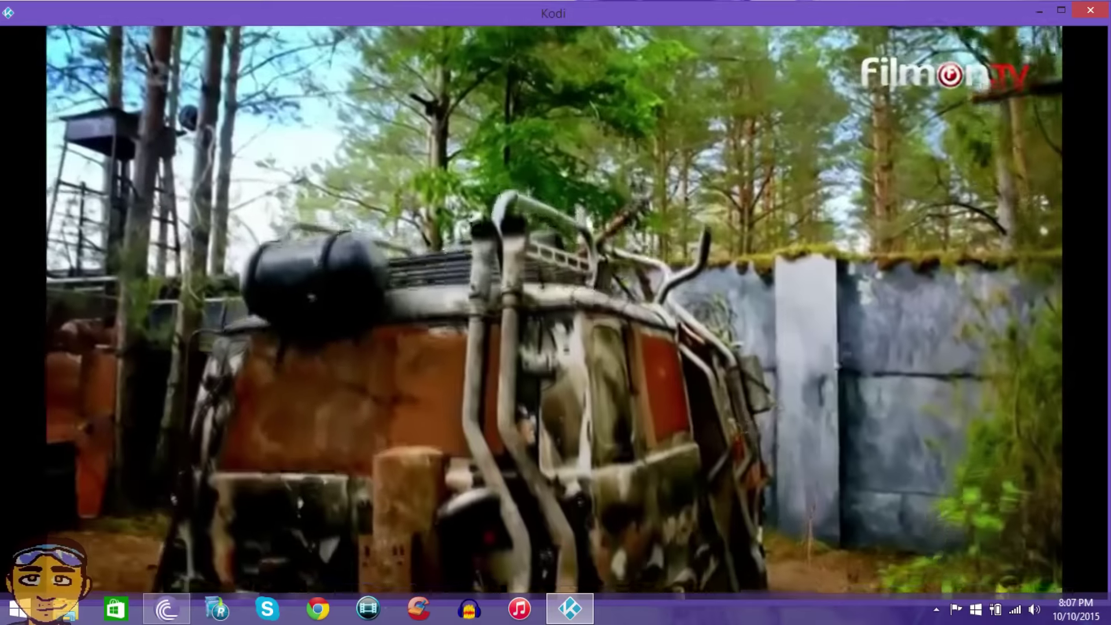
pyautogui.moveTo(457, 571)
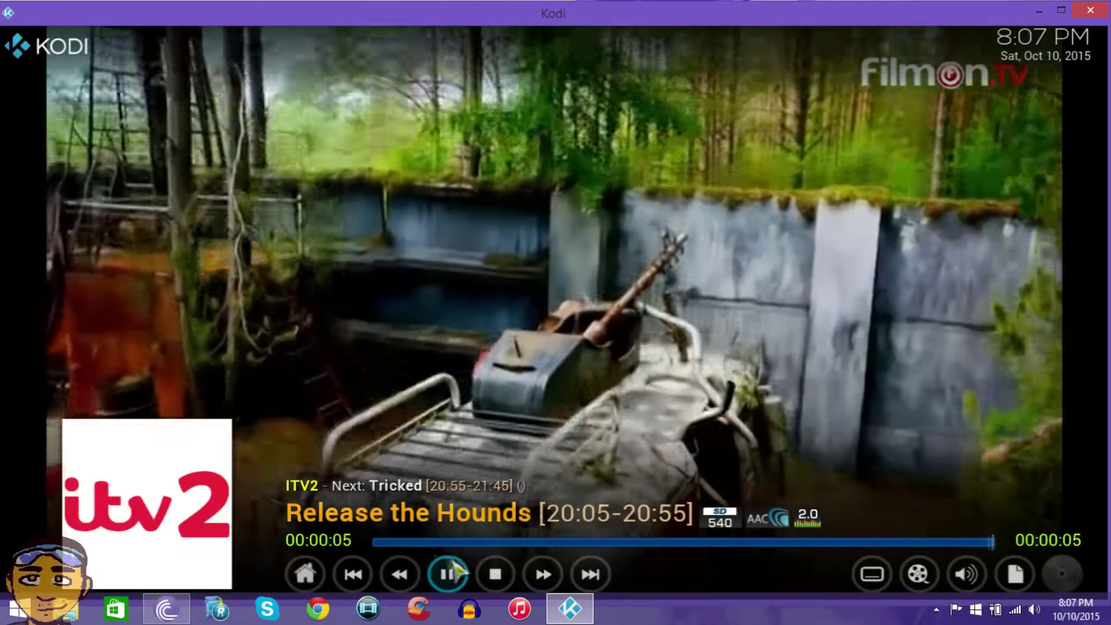
pyautogui.click(493, 575)
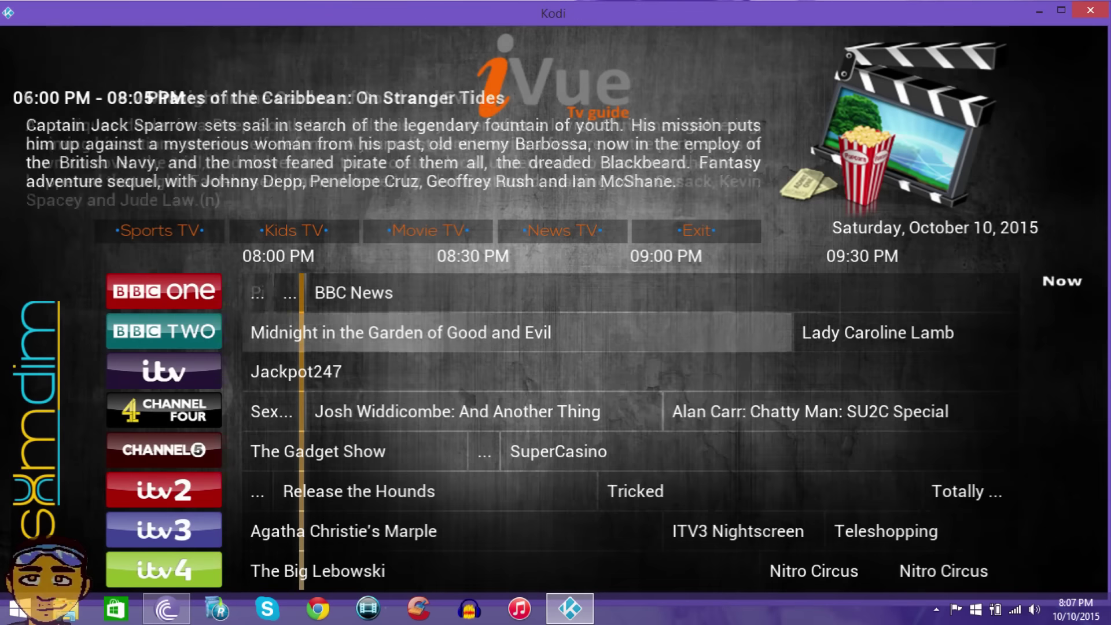
# - Play The Gadget Show on Channel 5 and stop the stream
pyautogui.press('Down')
pyautogui.press('Down')
pyautogui.press('Down')
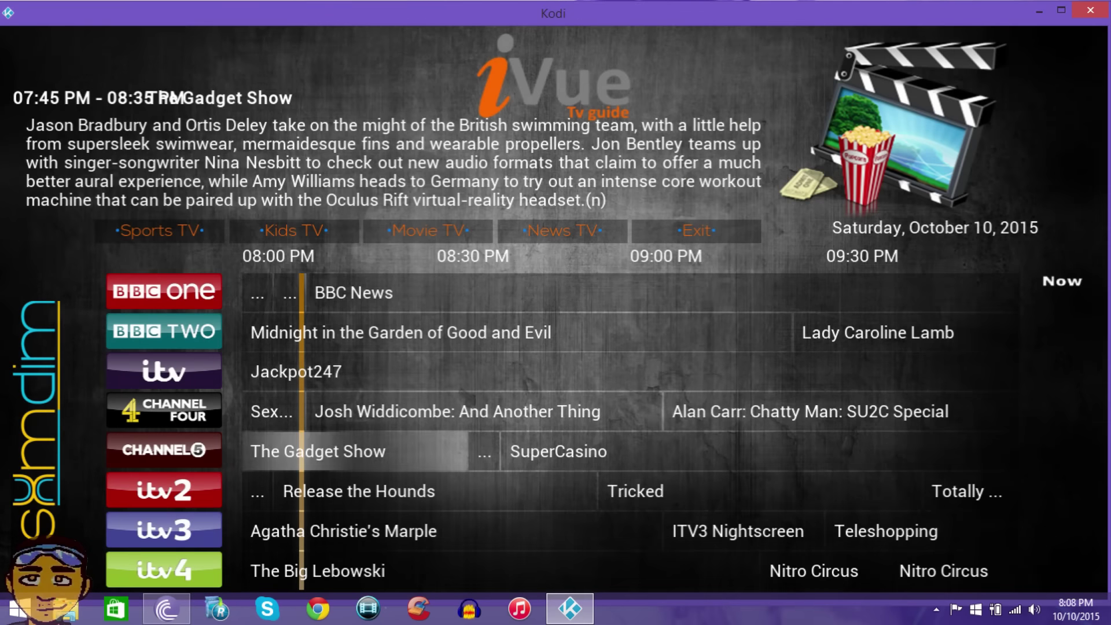
pyautogui.press('Return')
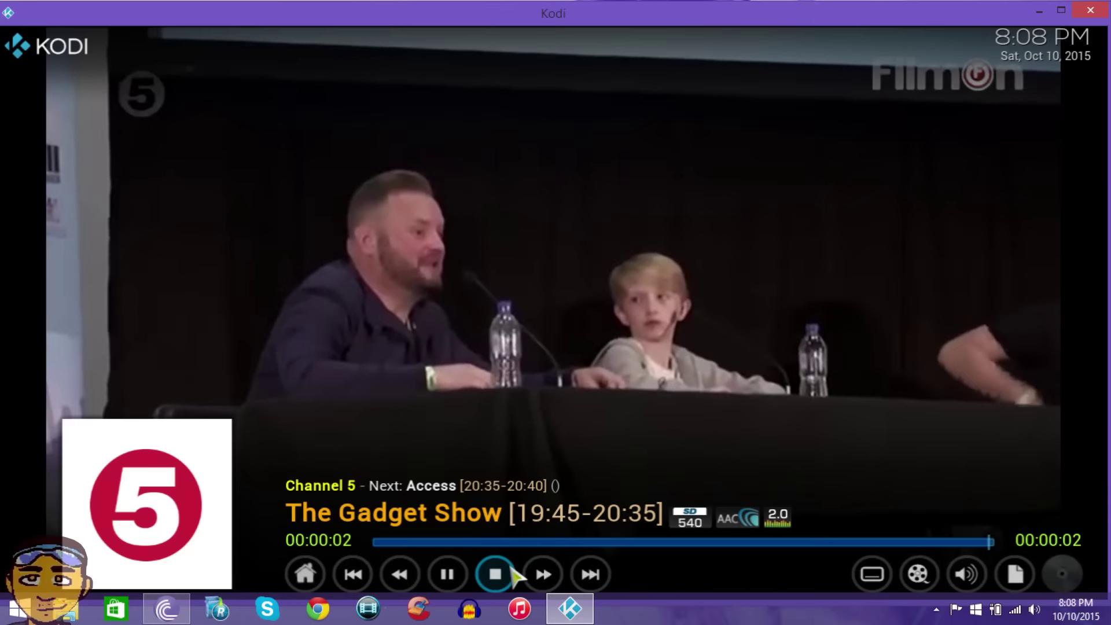
pyautogui.click(503, 572)
# - Browse the next page of channel listings, examining the programmes from 5 Star to Eden and RTE
pyautogui.press('Down')
pyautogui.press('Down')
pyautogui.press('Down')
pyautogui.press('Down')
pyautogui.press('Down')
pyautogui.press('Down')
pyautogui.press('Down')
pyautogui.press('Down')
pyautogui.press('Down')
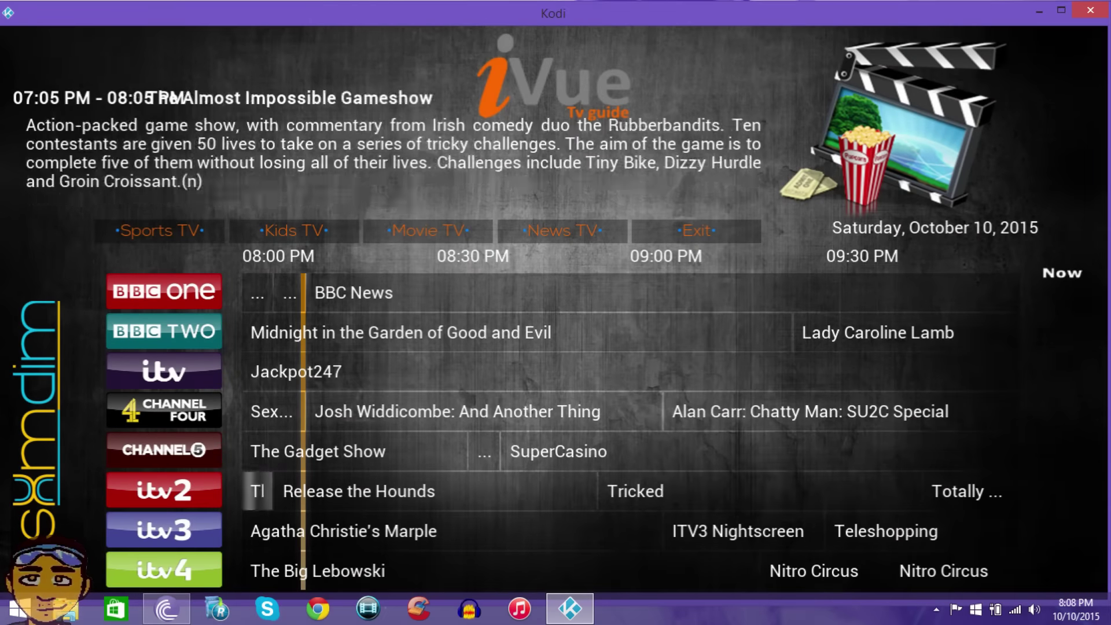
pyautogui.press('Down')
pyautogui.press('Down')
pyautogui.press('Down')
pyautogui.press('Down')
pyautogui.press('Down')
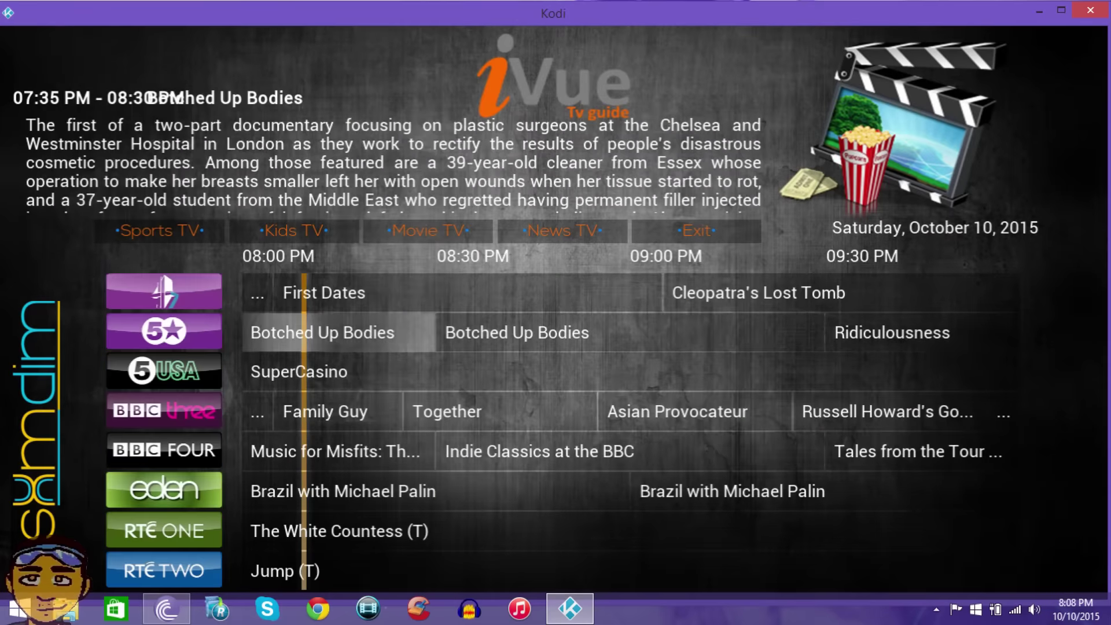
pyautogui.press('Down')
pyautogui.press('Down')
pyautogui.press('Down')
pyautogui.press('Up')
pyautogui.press('Up')
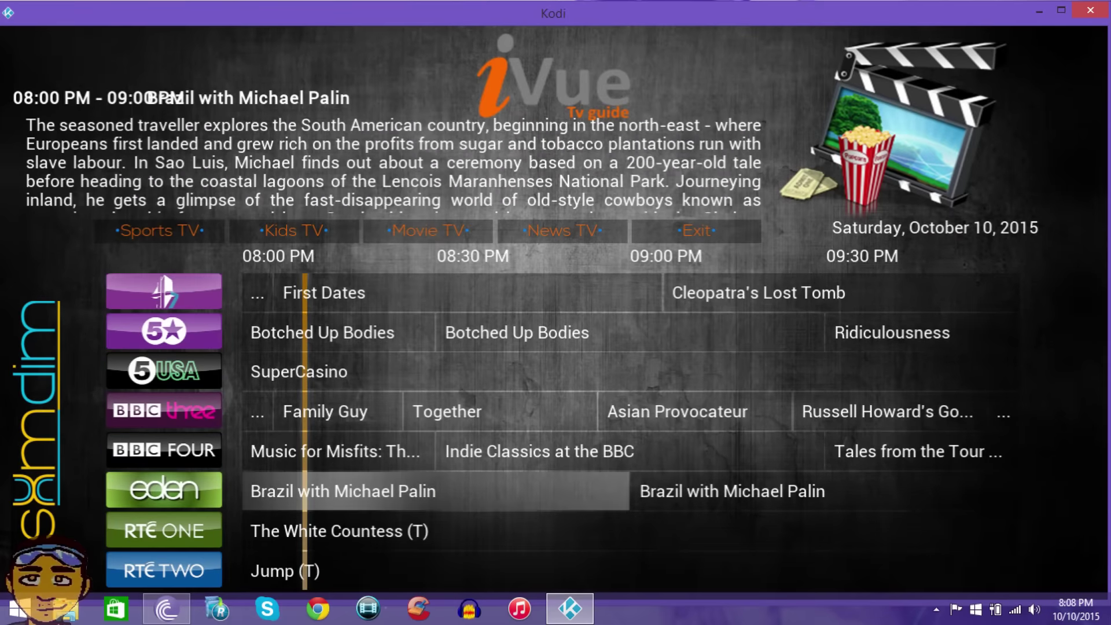
# - Play The Office on the Gold channel and stop the stream
pyautogui.press('Down')
pyautogui.press('Down')
pyautogui.press('Down')
pyautogui.press('Down')
pyautogui.press('Down')
pyautogui.press('Down')
pyautogui.press('Down')
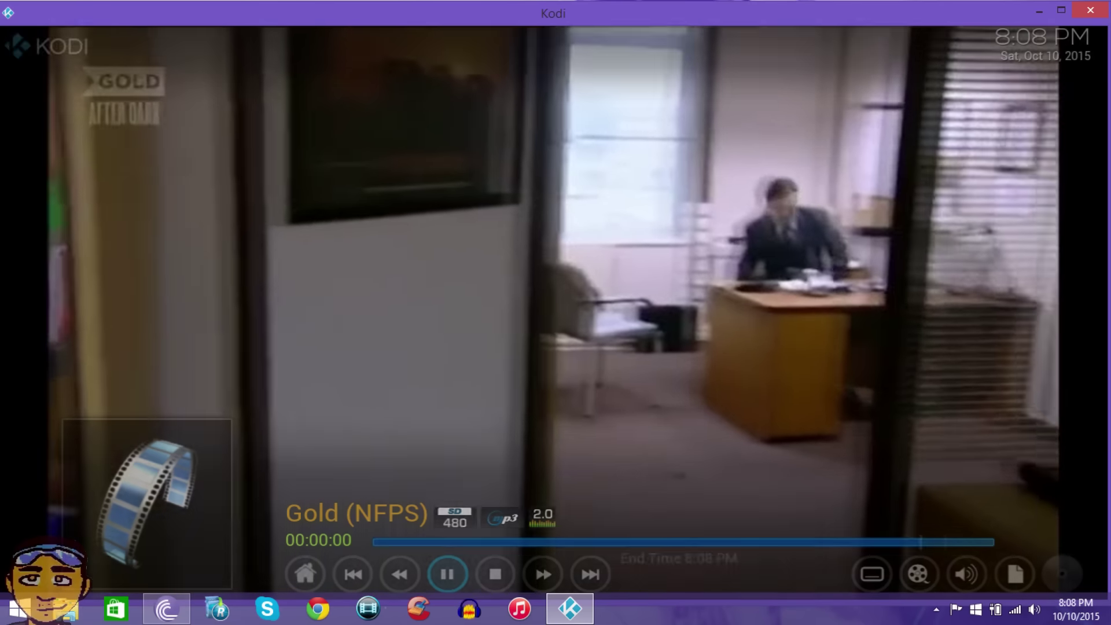
pyautogui.press('x')
# - Play Diners, Drive-Ins and Dives on Food Network from the guide and stop the stream
pyautogui.press('Down')
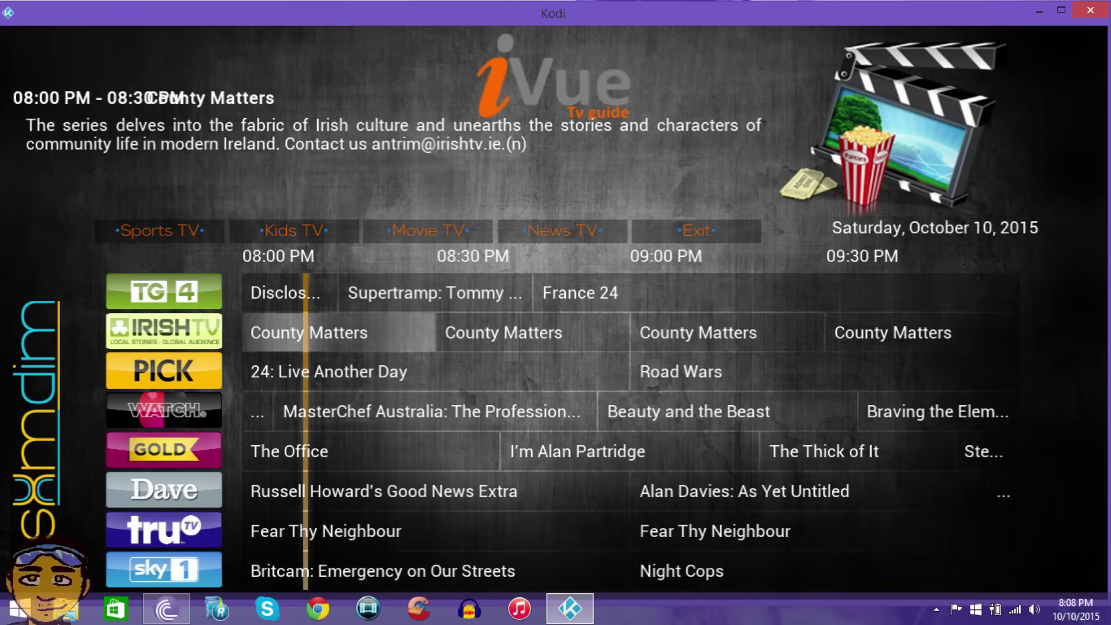
pyautogui.press('Down')
pyautogui.press('Down')
pyautogui.press('Down')
pyautogui.press('Down')
pyautogui.press('Down')
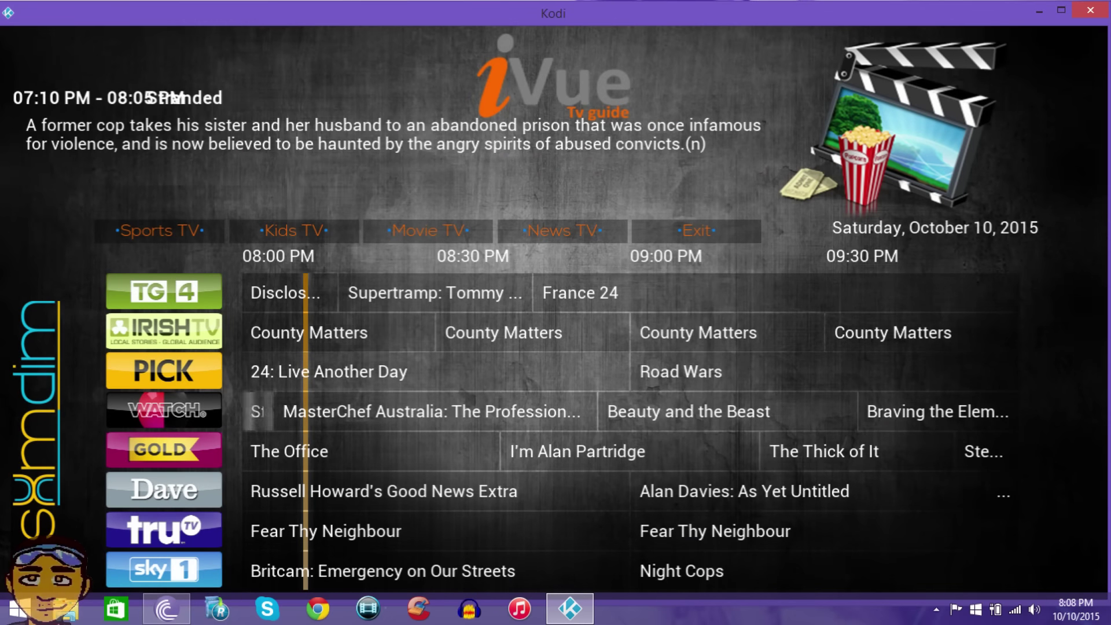
pyautogui.press('Up')
pyautogui.press('Return')
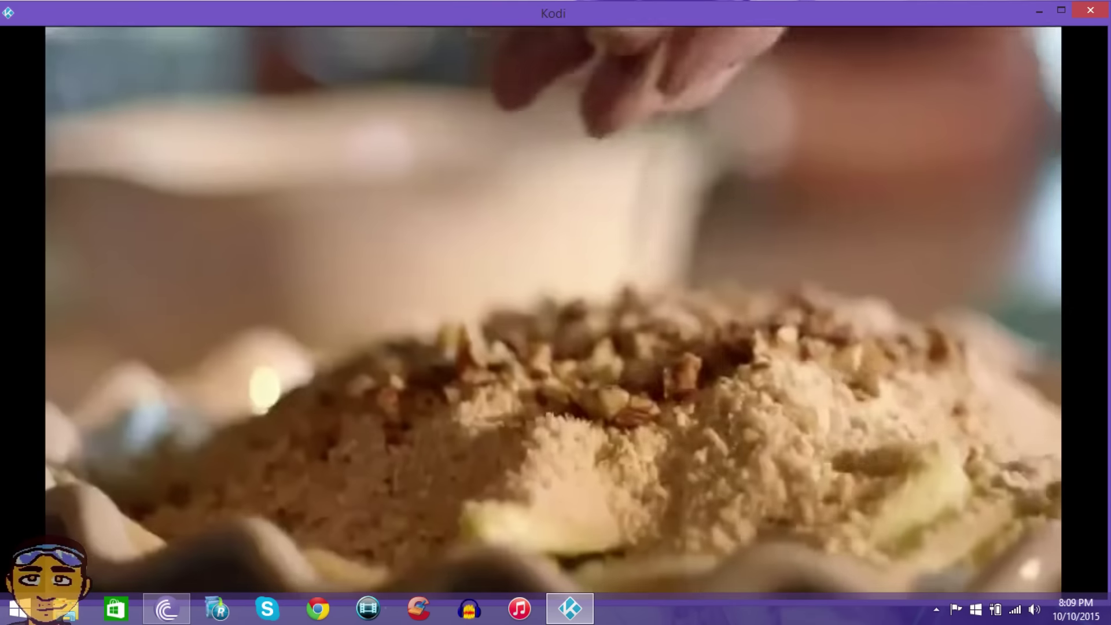
pyautogui.press('m')
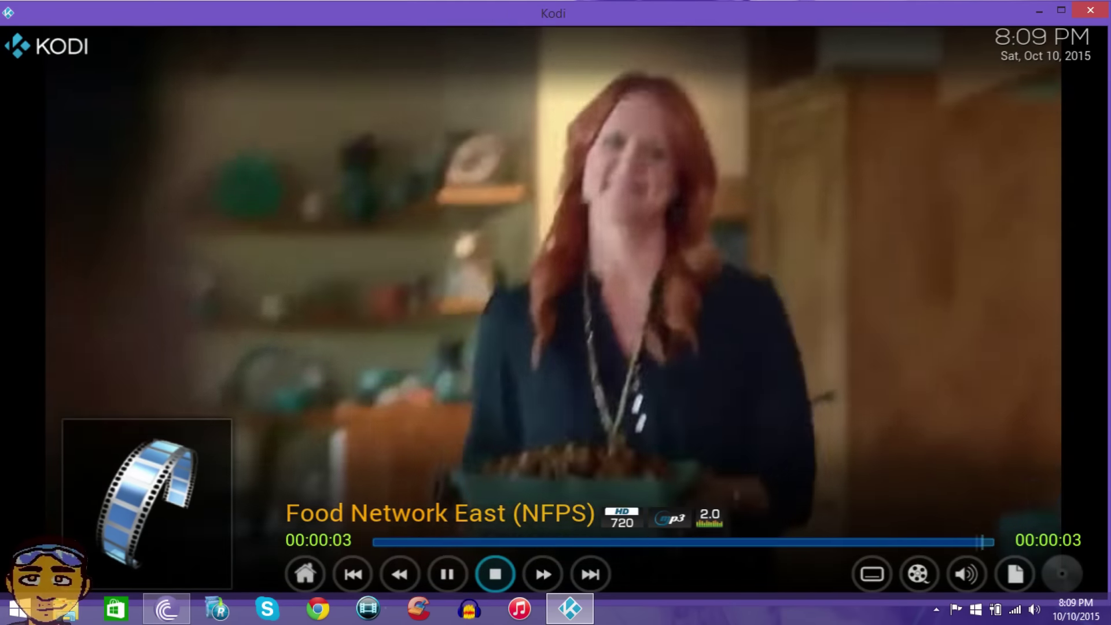
pyautogui.press('Return')
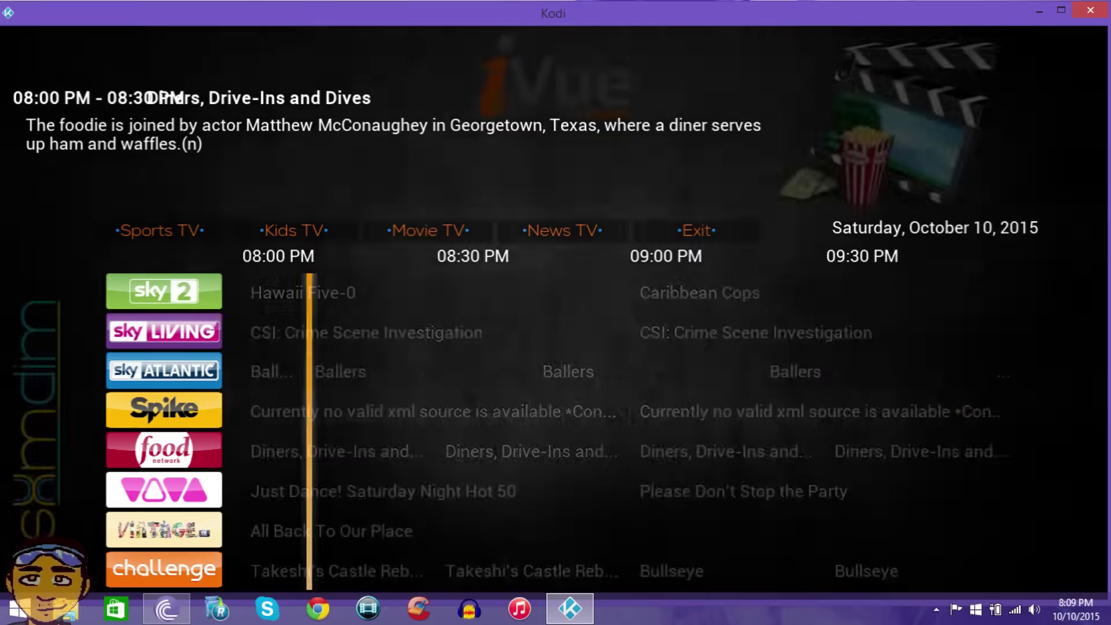
# - Play River Monsters on the DMAX channel and return to the guide
pyautogui.press('Down')
pyautogui.press('Down')
pyautogui.press('Down')
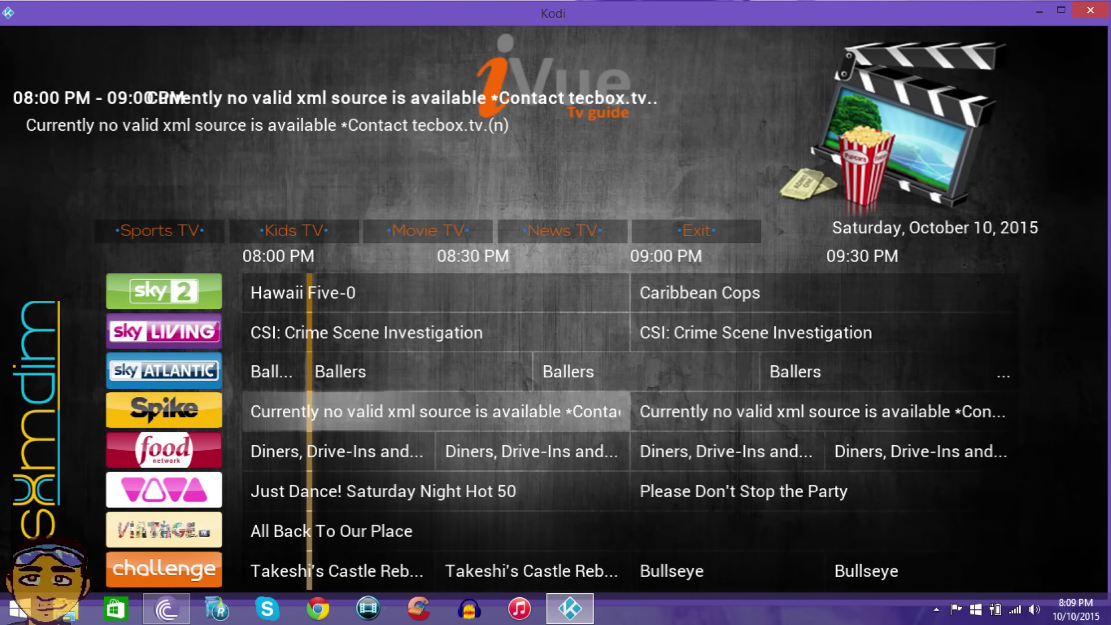
pyautogui.press('Down')
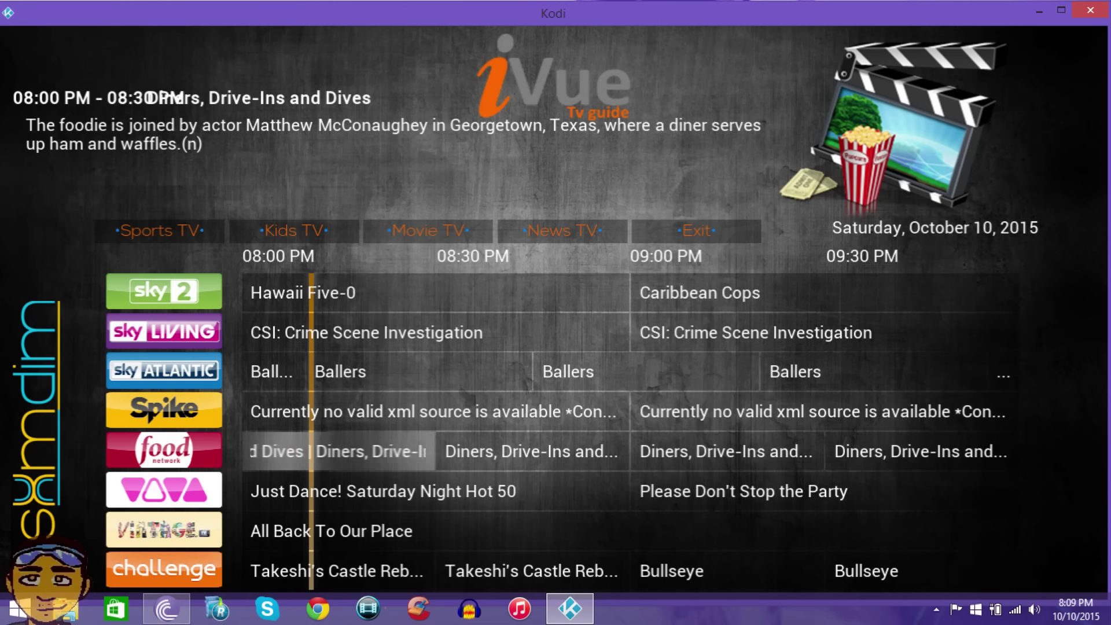
pyautogui.press('Down')
pyautogui.press('Down')
pyautogui.press('Down')
pyautogui.press('Down')
pyautogui.press('Down')
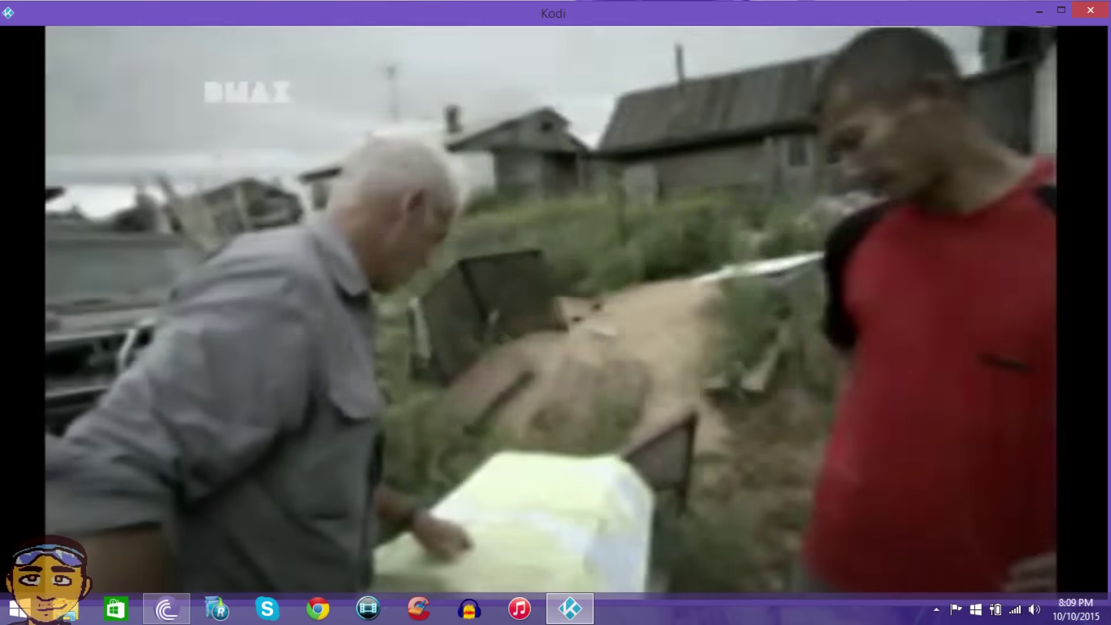
pyautogui.press('Escape')
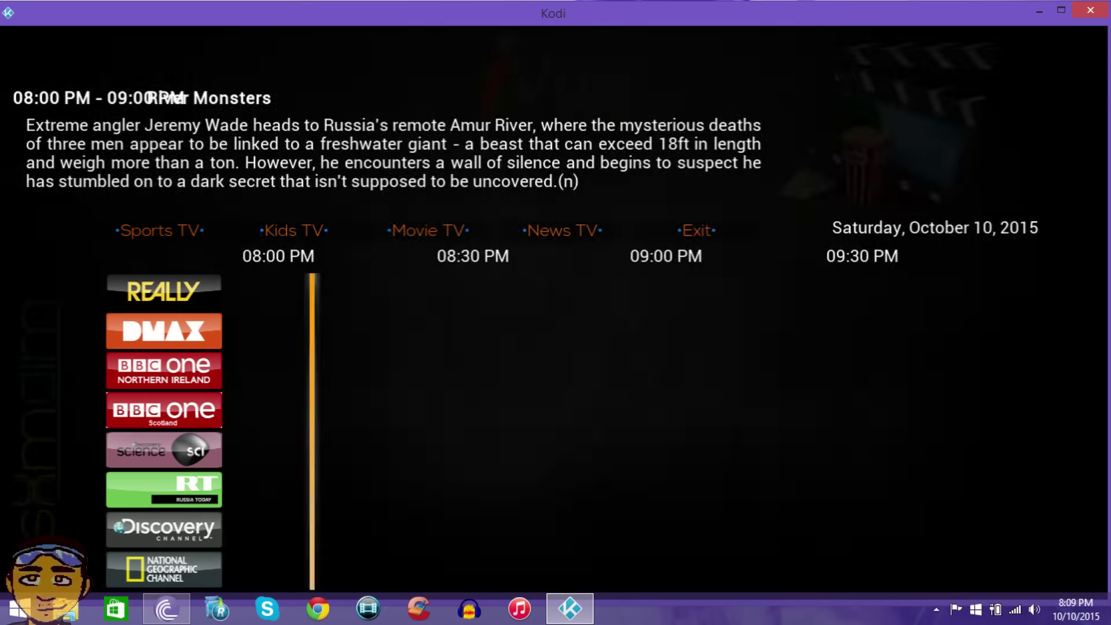
# - Find the History channel further down the guide, play Storage Wars and stop the stream
pyautogui.press('Down')
pyautogui.press('Down')
pyautogui.press('Down')
pyautogui.press('Down')
pyautogui.press('Down')
pyautogui.press('Down')
pyautogui.press('Down')
pyautogui.press('Down')
pyautogui.press('Down')
pyautogui.press('Down')
pyautogui.press('Down')
pyautogui.press('Down')
pyautogui.press('Down')
pyautogui.press('Down')
pyautogui.press('Down')
pyautogui.press('Down')
pyautogui.press('Down')
pyautogui.press('Down')
pyautogui.press('Down')
pyautogui.press('Down')
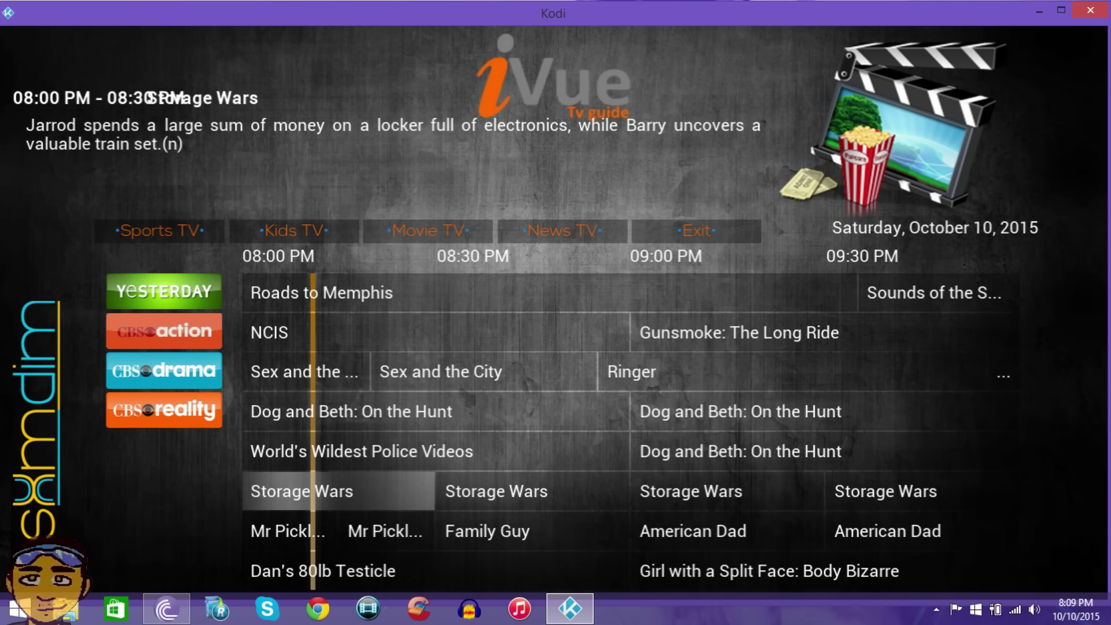
pyautogui.press('Return')
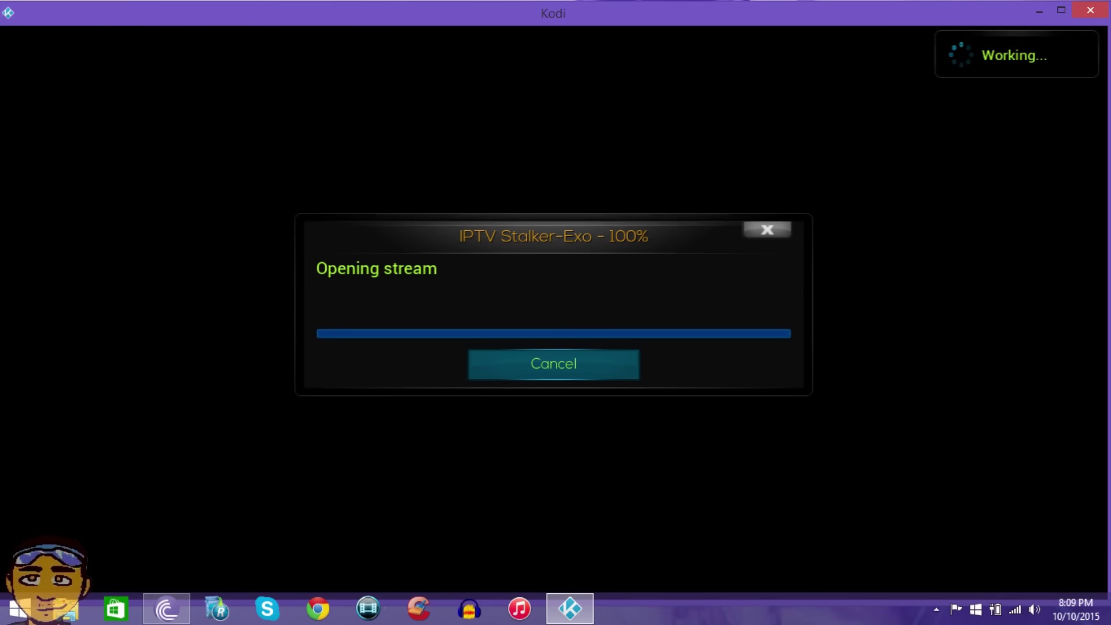
pyautogui.press('m')
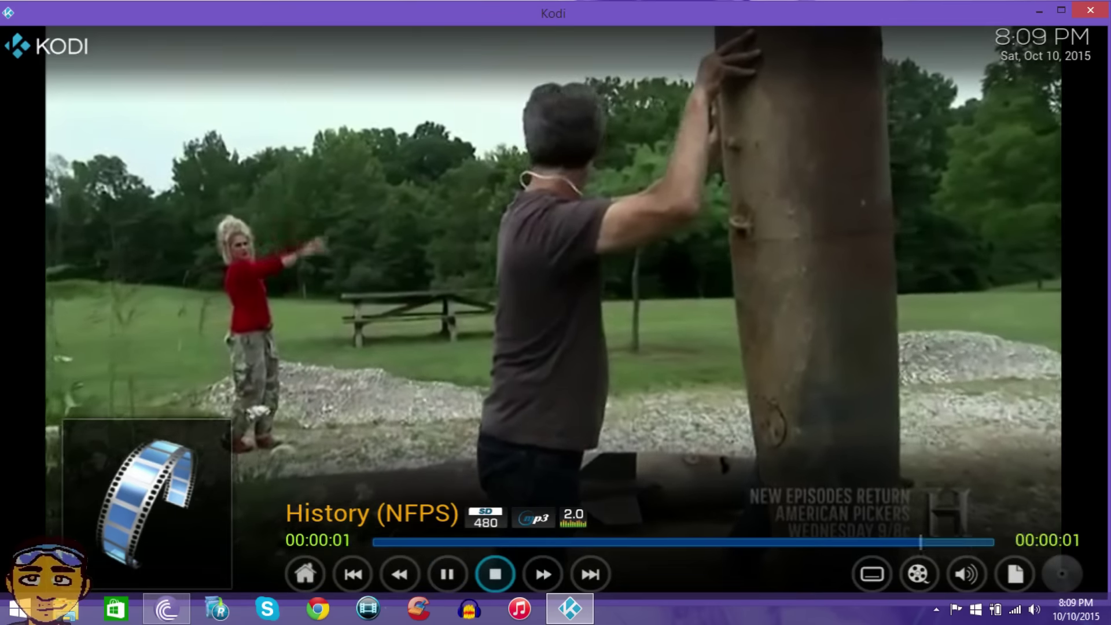
pyautogui.press('x')
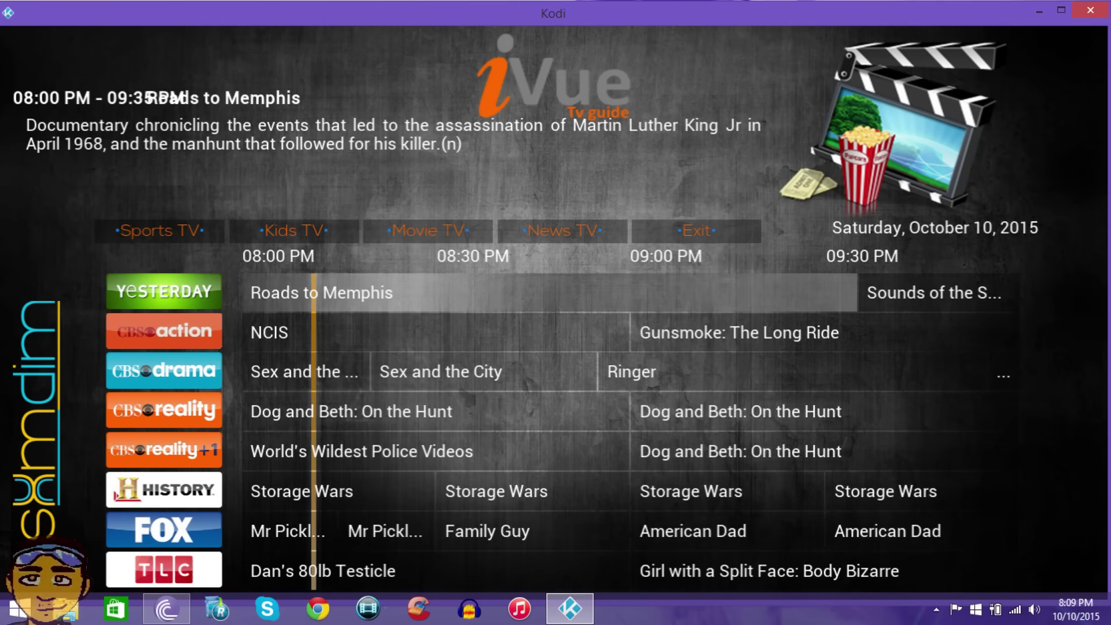